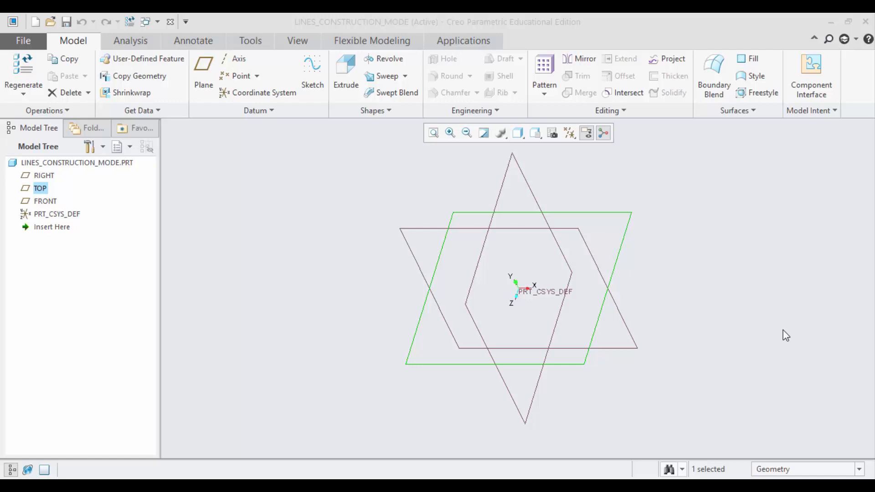
Start a sketch on the TOP datum plane and orient the sketch view parallel to the screen
click(267, 246)
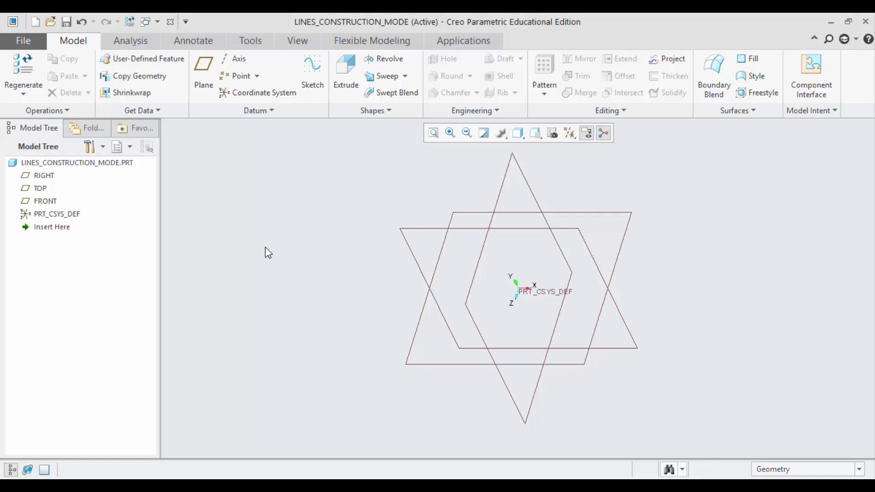
click(42, 191)
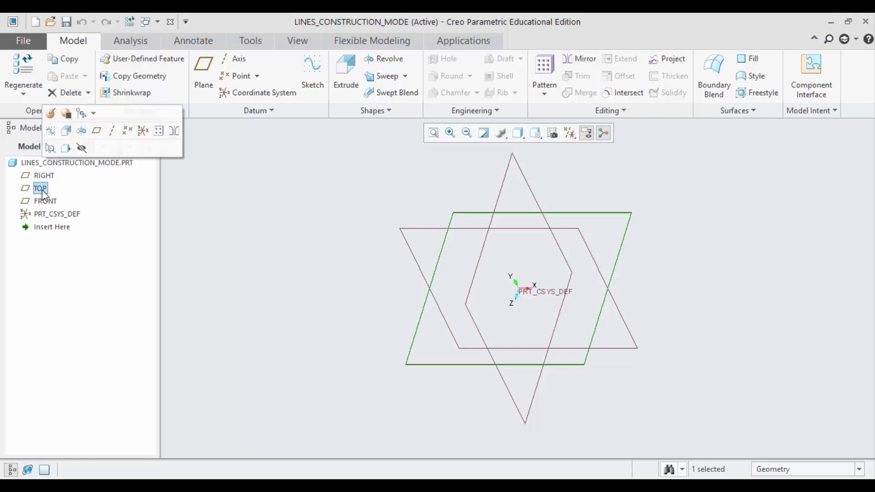
click(50, 148)
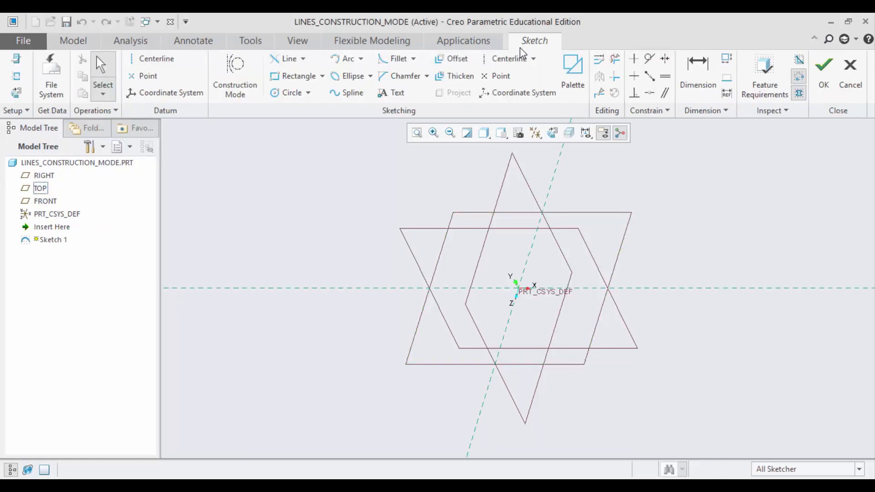
click(552, 134)
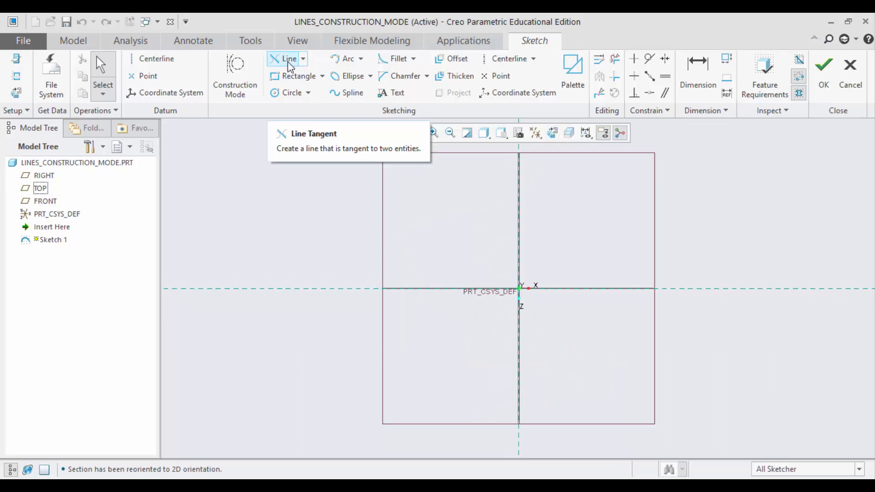
Sketch a stepped line chain: vertical about 186, horizontal about 92, vertical about 67, horizontal about 59, and vertical about 92 back up
click(303, 59)
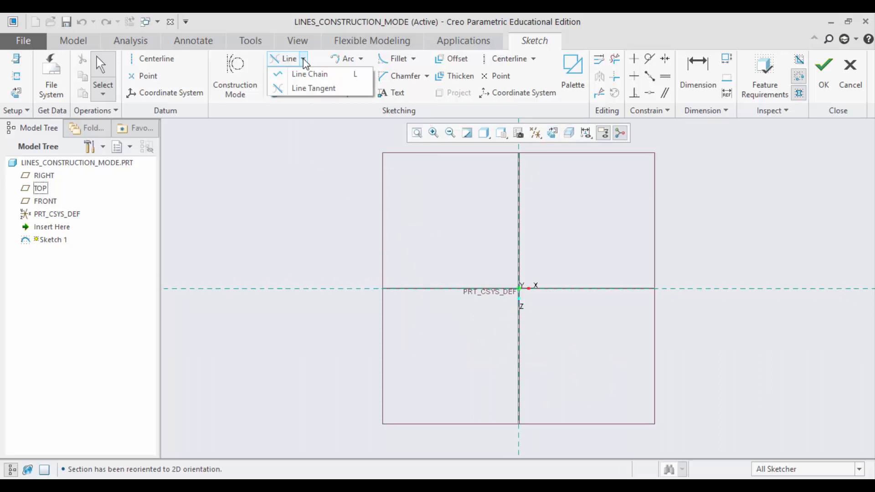
click(320, 74)
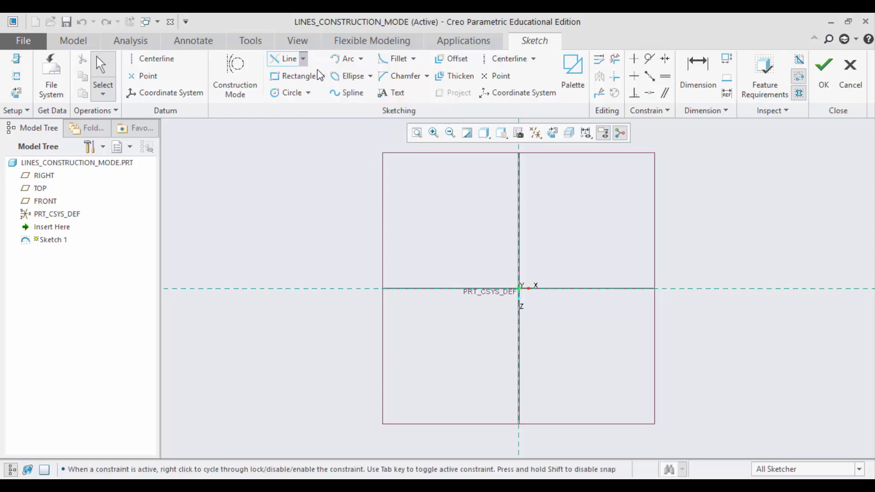
click(447, 217)
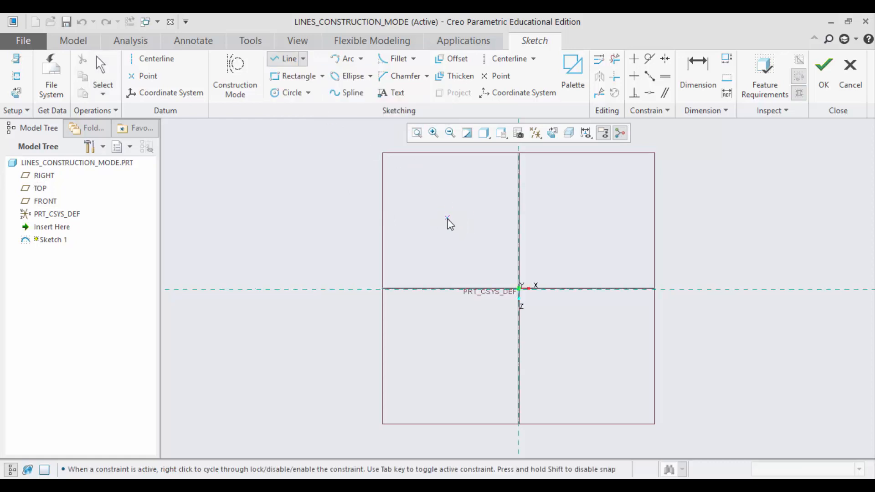
click(446, 316)
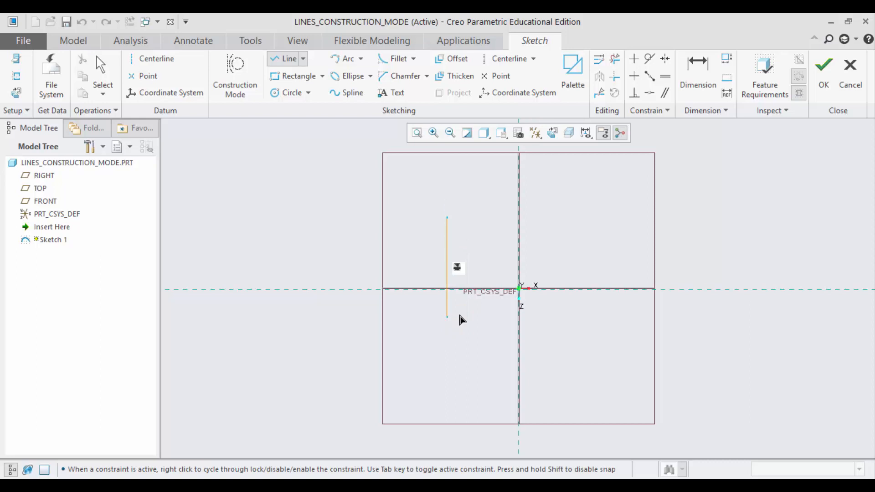
click(496, 316)
click(496, 353)
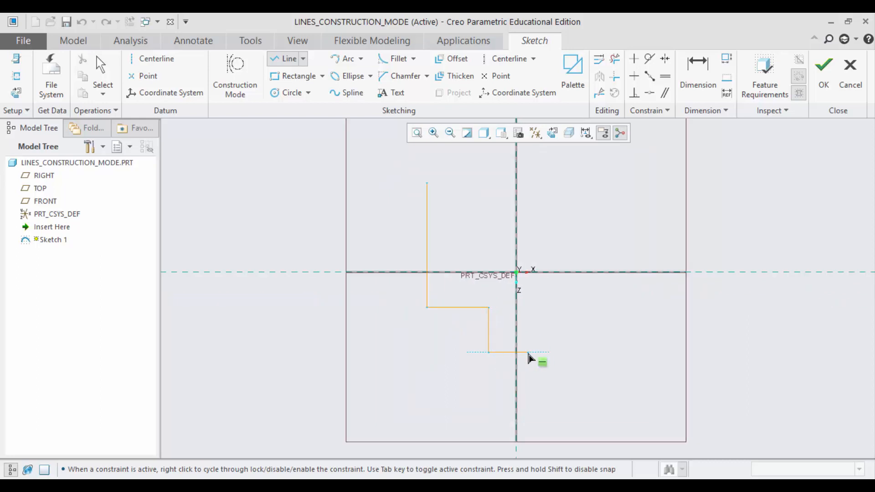
scroll(529, 358, down, 2)
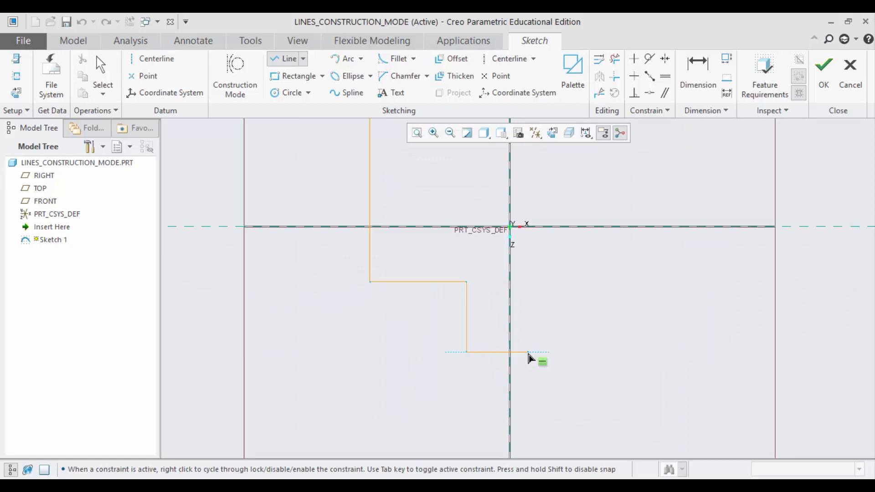
click(528, 353)
click(529, 257)
middle_click(529, 258)
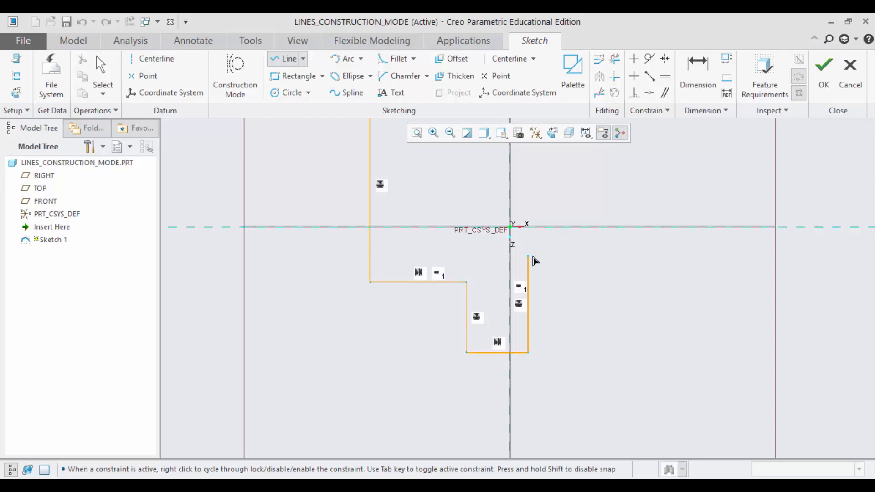
Add a downward-slanting line spanning about 56 horizontally from the chain's last endpoint and finish the Line Chain command
click(529, 257)
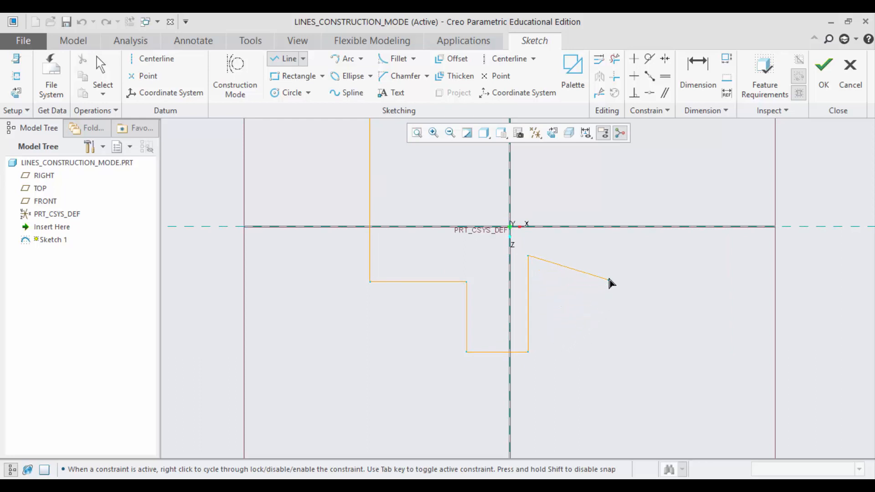
click(586, 302)
middle_click(619, 292)
scroll(606, 335, down, 2)
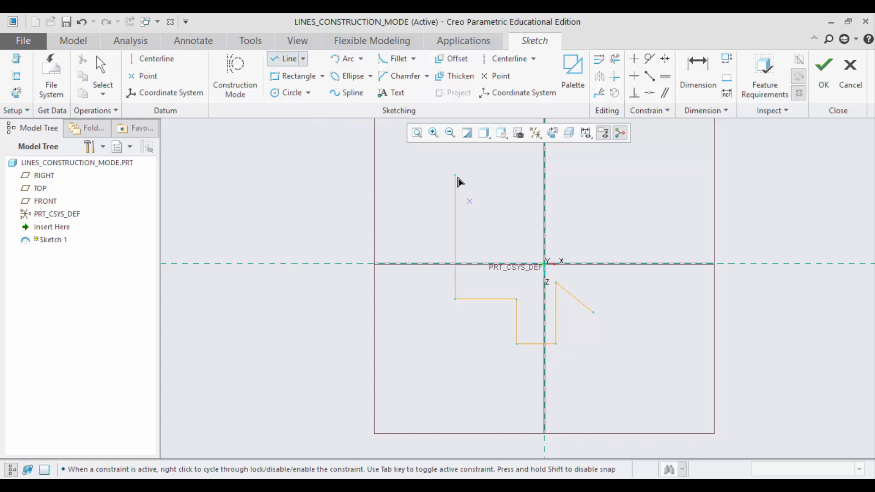
middle_click(427, 164)
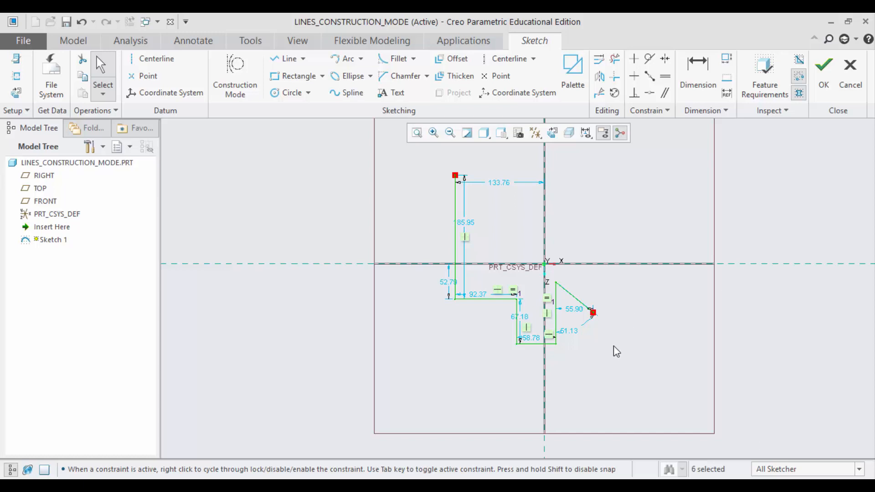
Set the chain's first horizontal segment to 50 and the vertical segment below it to 30
scroll(551, 323, up, 2)
click(442, 281)
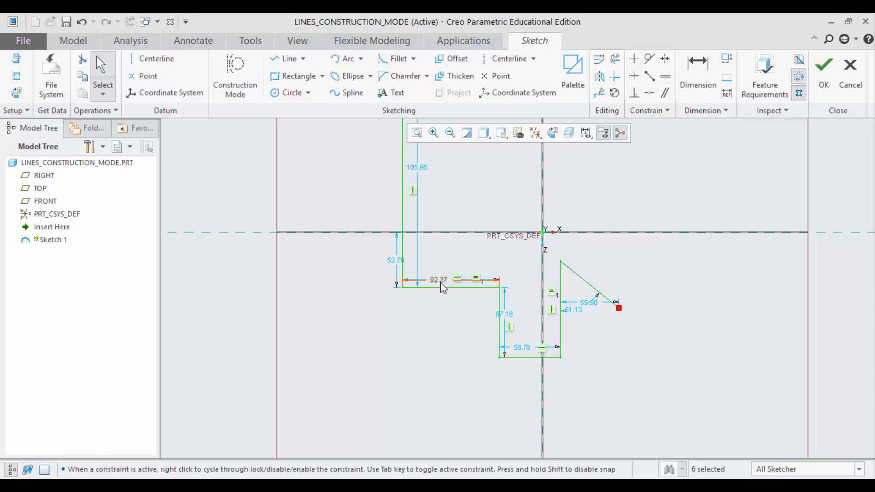
double_click(440, 279)
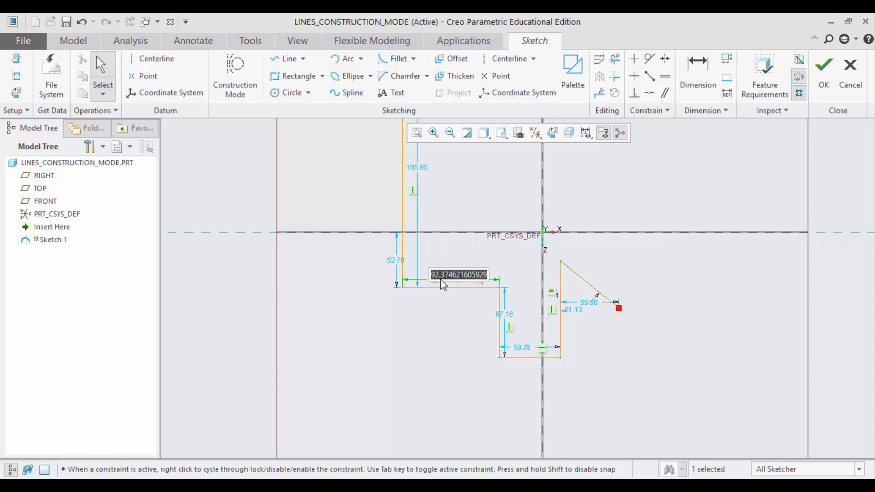
text(50)
key(Return)
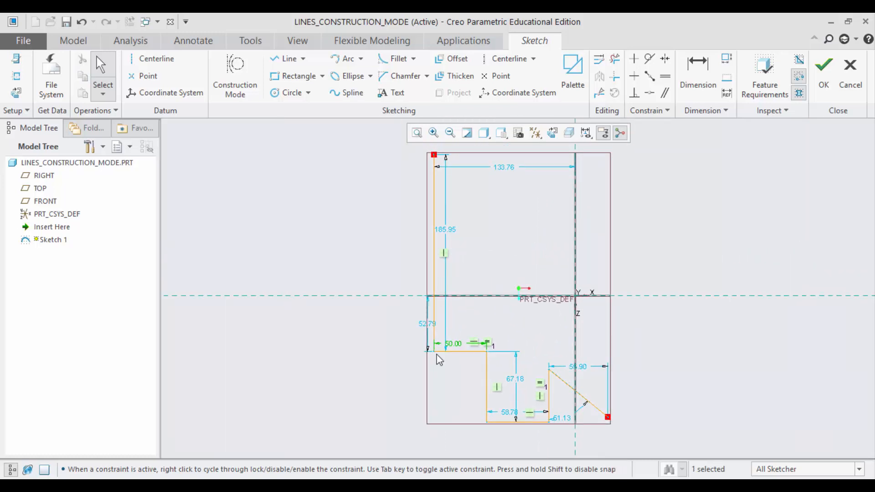
double_click(521, 382)
text(30)
key(Return)
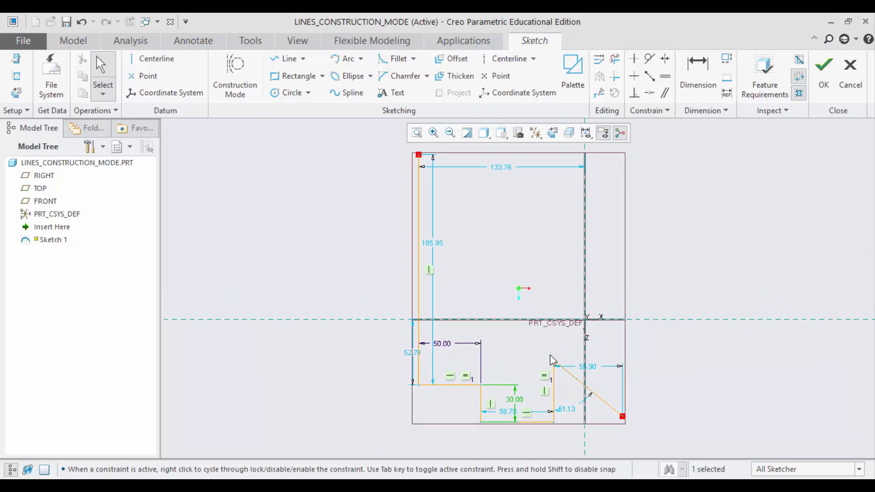
Delete the whole line chain, including the slanted line, from the sketch
mouse_move(381, 140)
mouse_down()
mouse_move(476, 273)
mouse_move(670, 441)
mouse_up()
key(Delete)
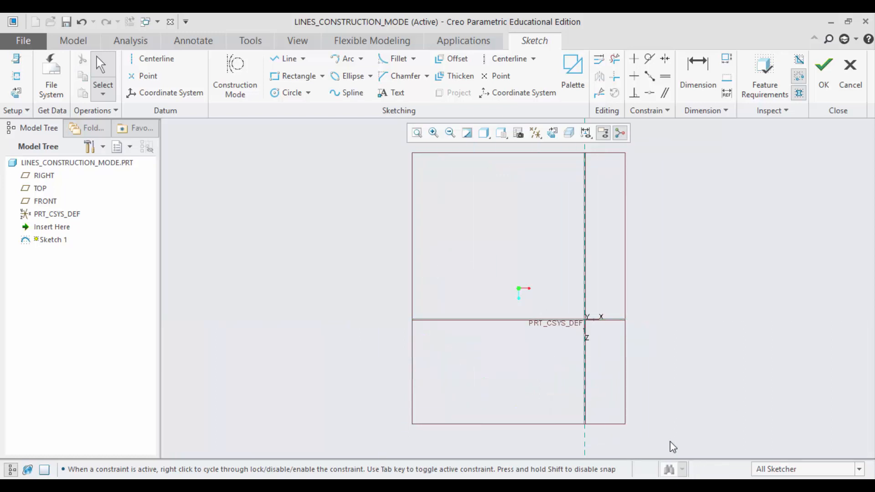
click(303, 59)
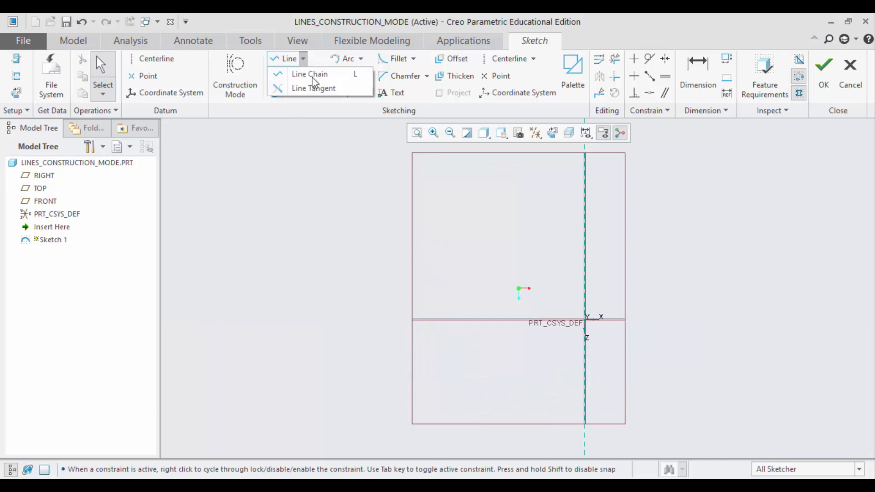
click(319, 165)
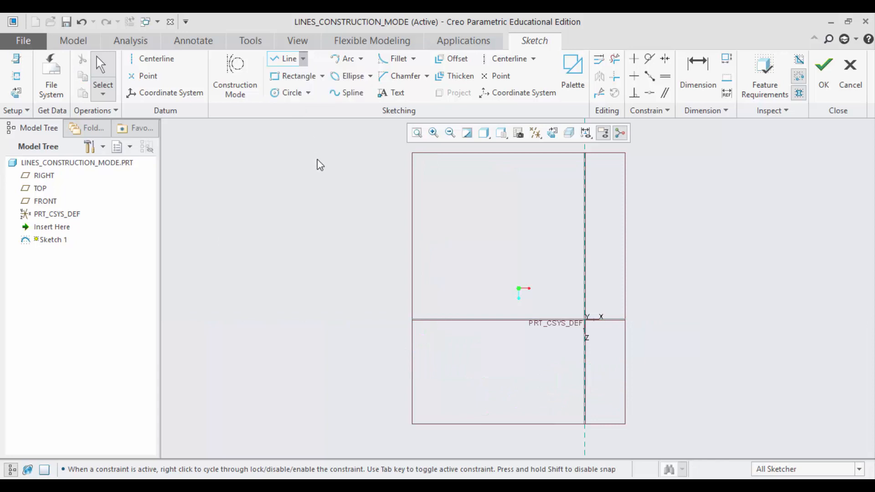
Sketch two equal circles about 31 in diameter side by side, the second slightly higher than the first
click(287, 93)
click(449, 196)
click(459, 211)
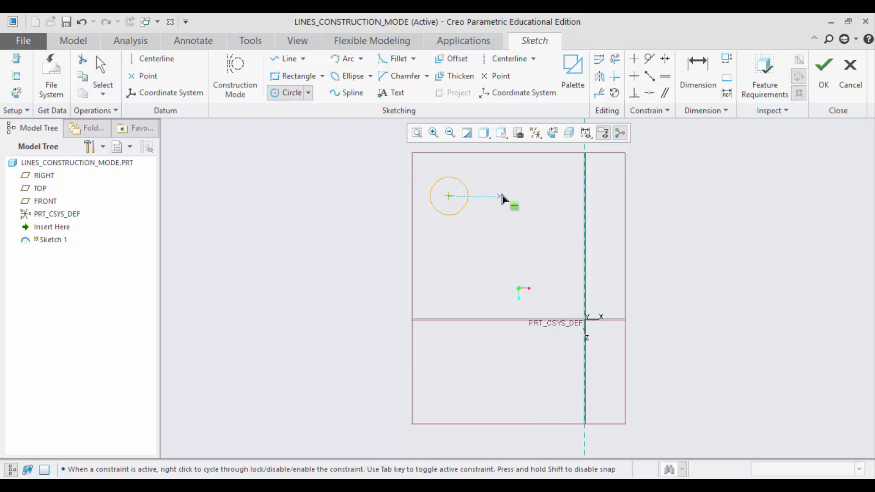
click(487, 174)
click(501, 184)
scroll(513, 150, up, 3)
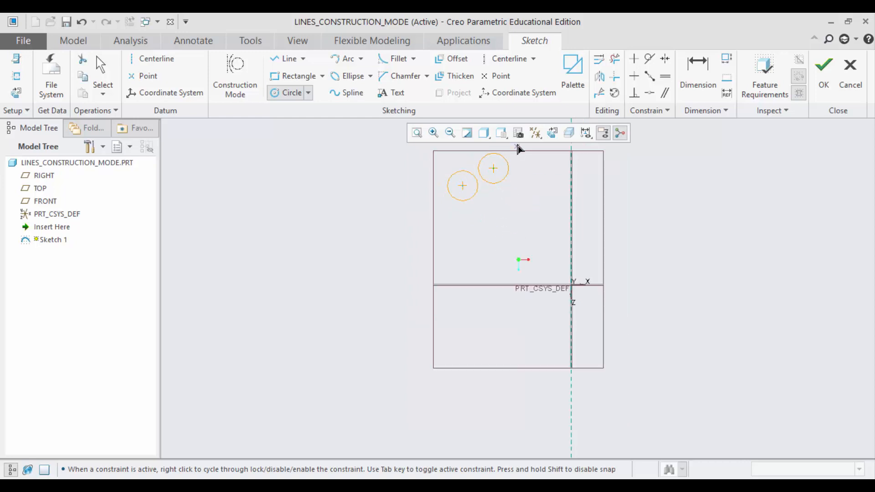
Draw two Line Tangent lines between the circles, one crossing between them and one along their lower sides
click(303, 59)
click(310, 86)
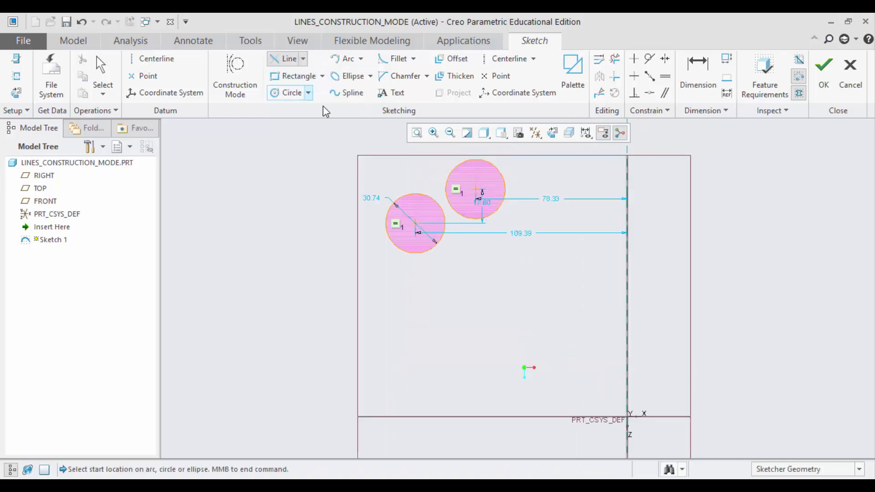
click(453, 167)
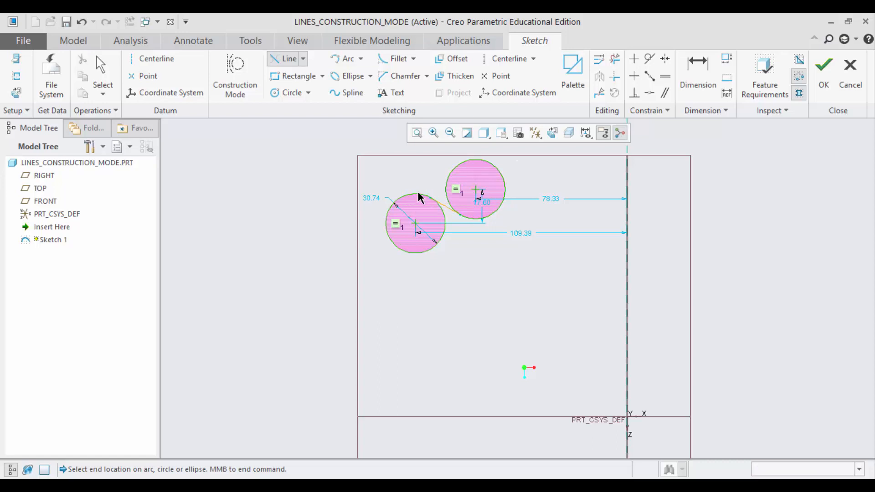
click(417, 192)
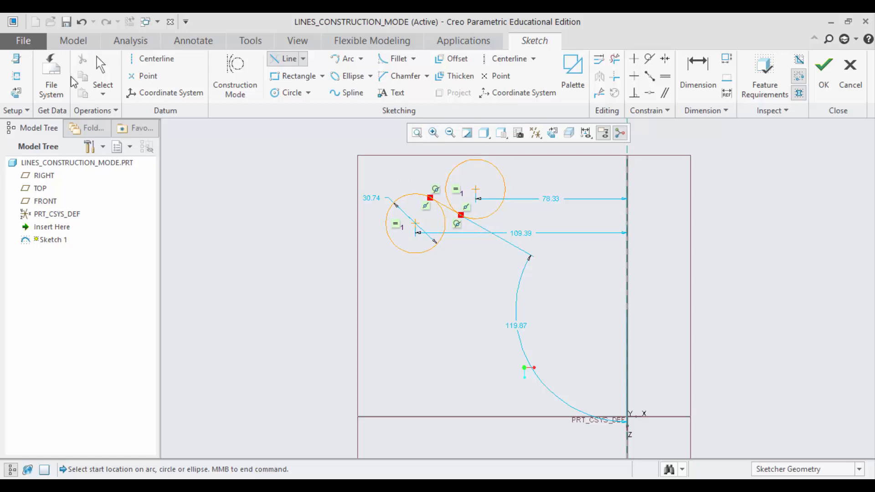
click(407, 250)
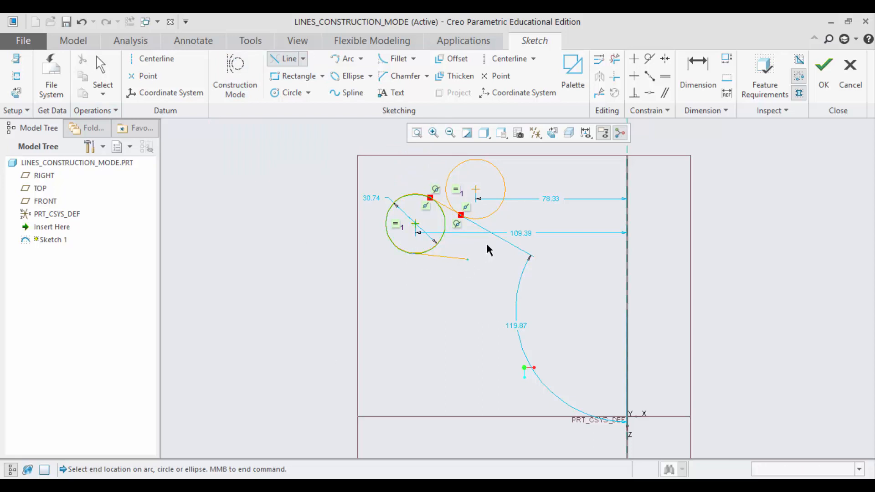
click(496, 208)
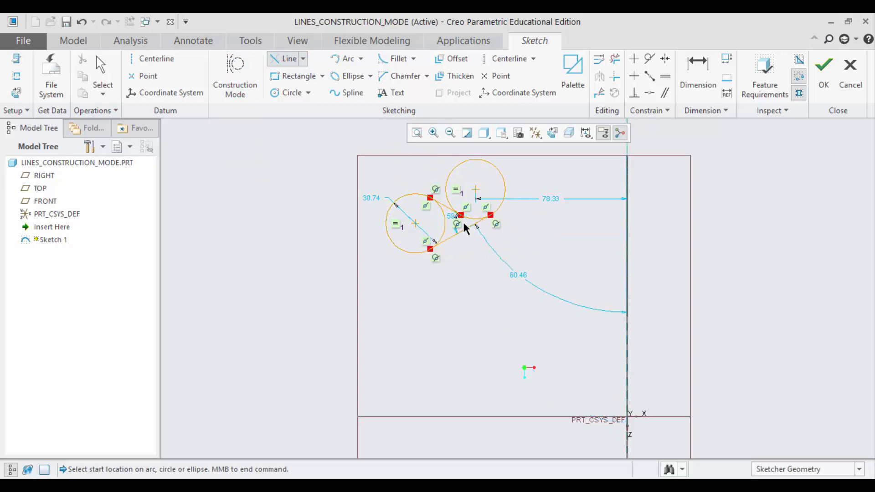
scroll(463, 228, up, 3)
scroll(463, 226, down, 3)
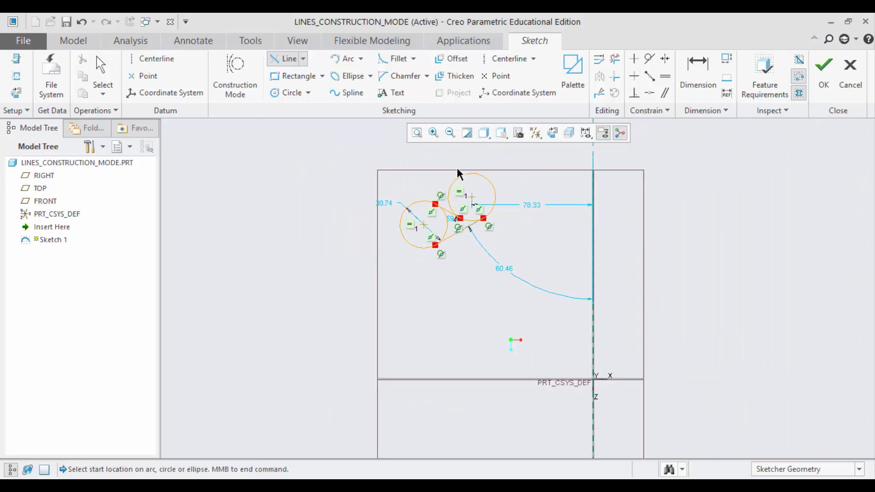
scroll(462, 182, up, 1)
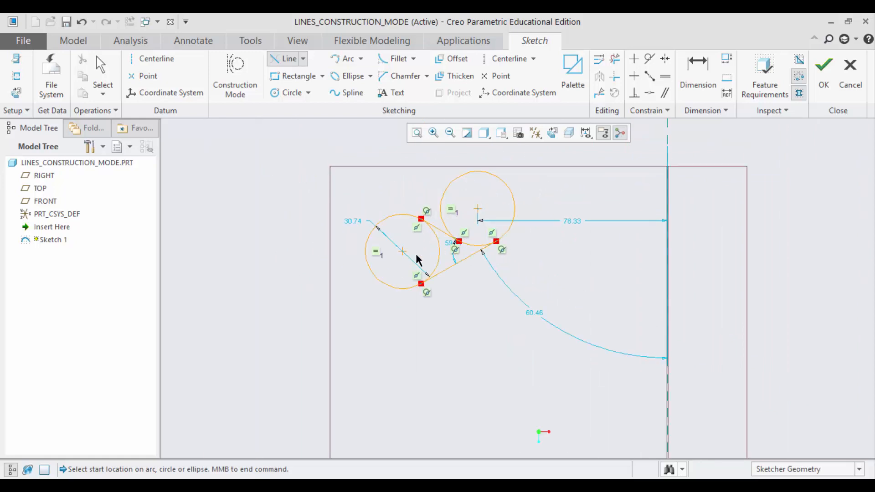
middle_click(532, 213)
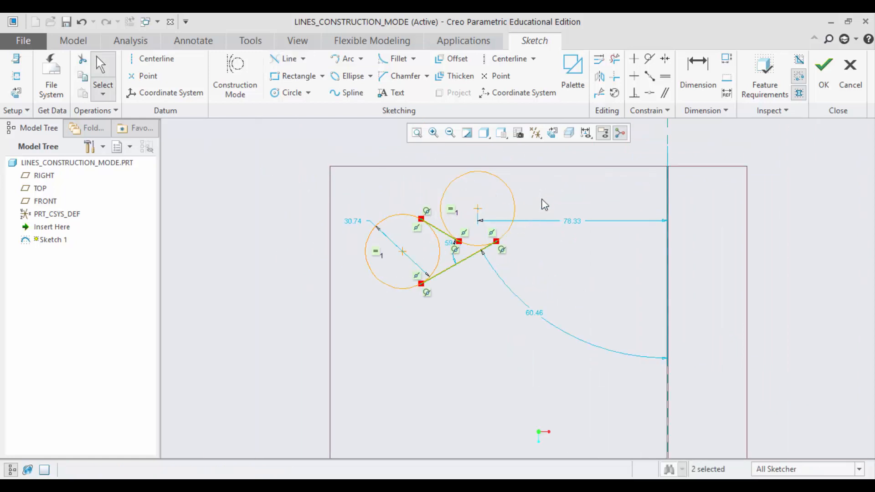
Delete both circles and their tangent lines while staying in the sketch
key(Escape)
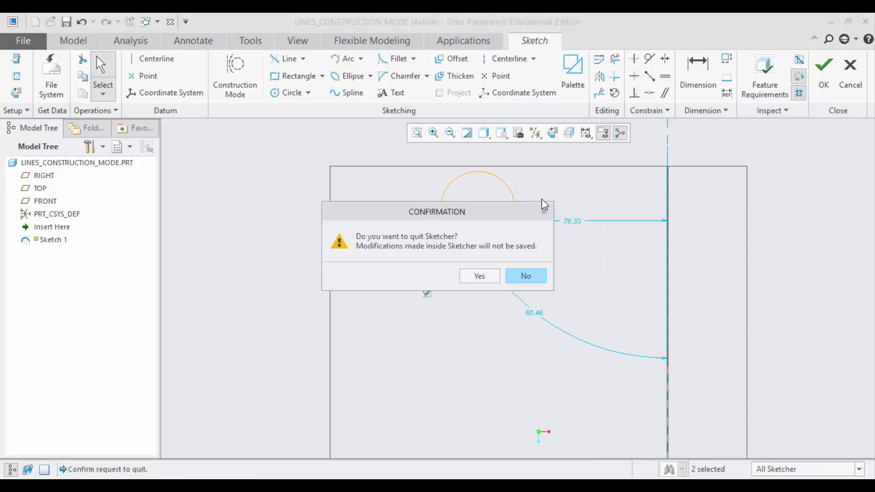
click(531, 272)
drag(535, 190, 385, 278)
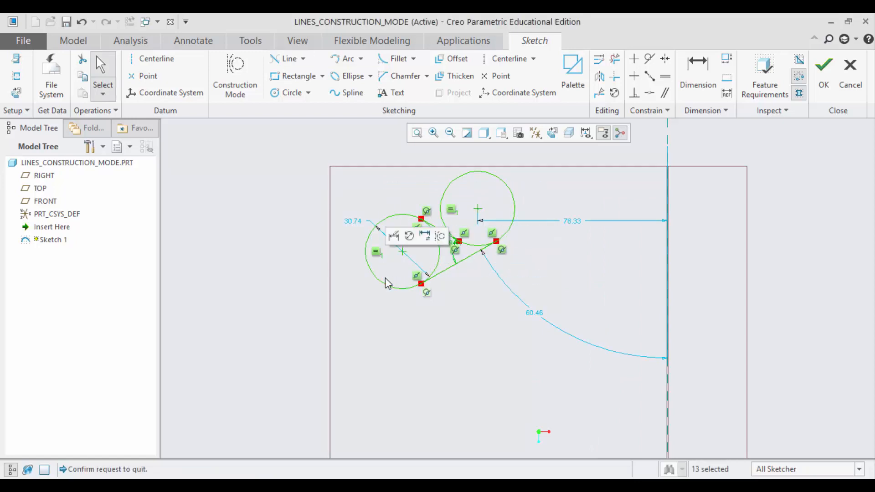
key(Delete)
scroll(385, 280, down, 2)
scroll(532, 348, up, 1)
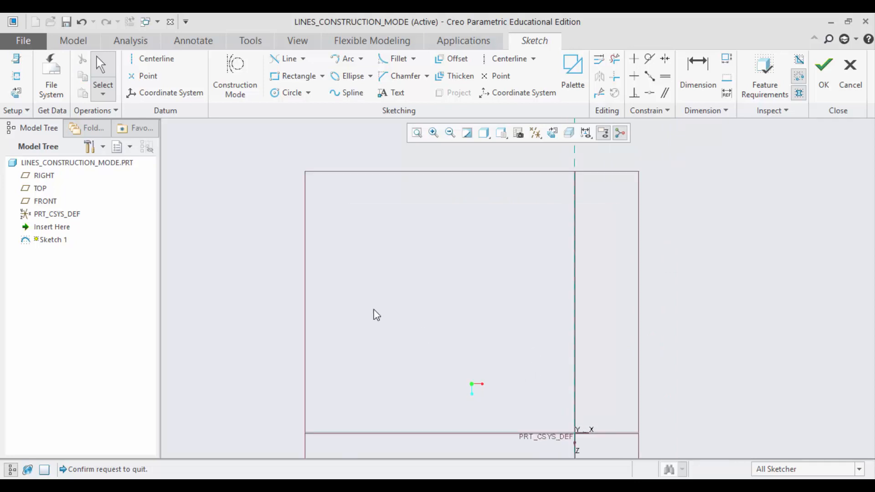
Draw a vertical datum centerline through the sketch, to the left of the vertical reference line
click(160, 61)
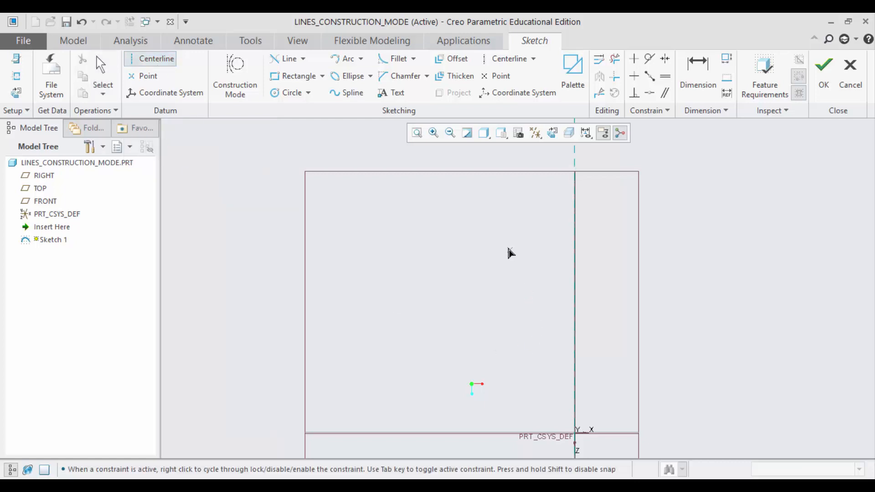
click(453, 224)
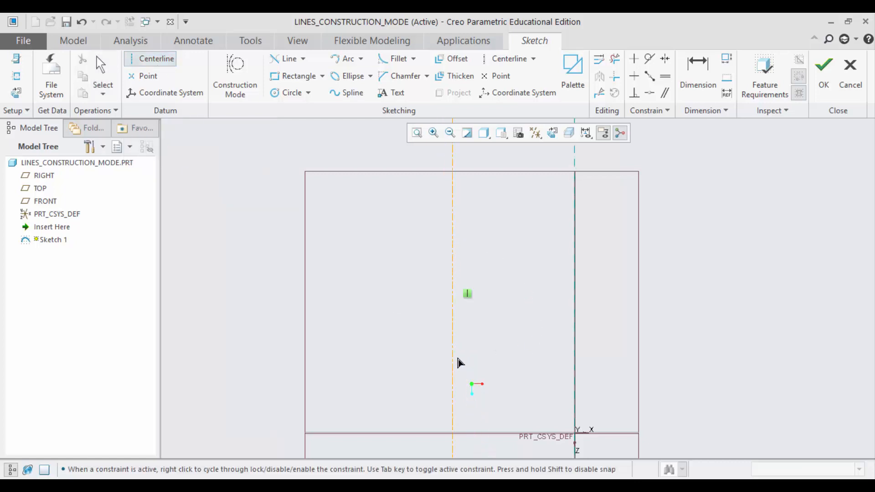
click(453, 251)
scroll(470, 256, down, 3)
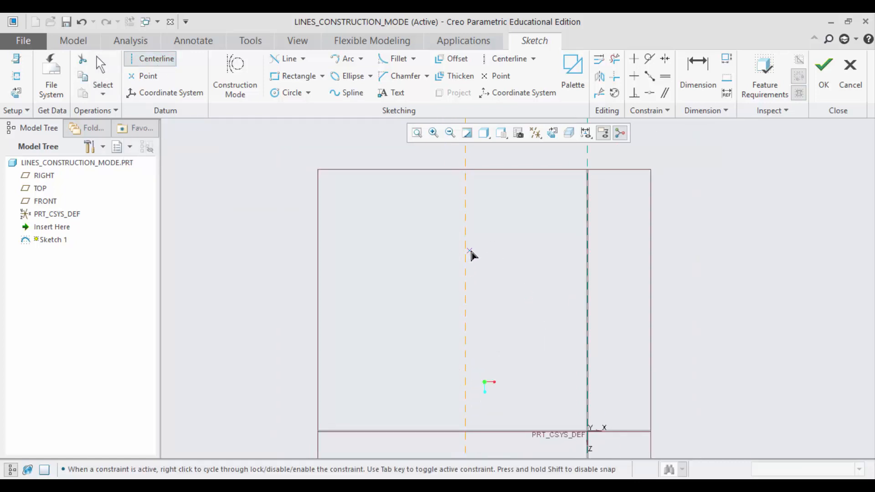
scroll(479, 273, down, 1)
scroll(478, 274, down, 1)
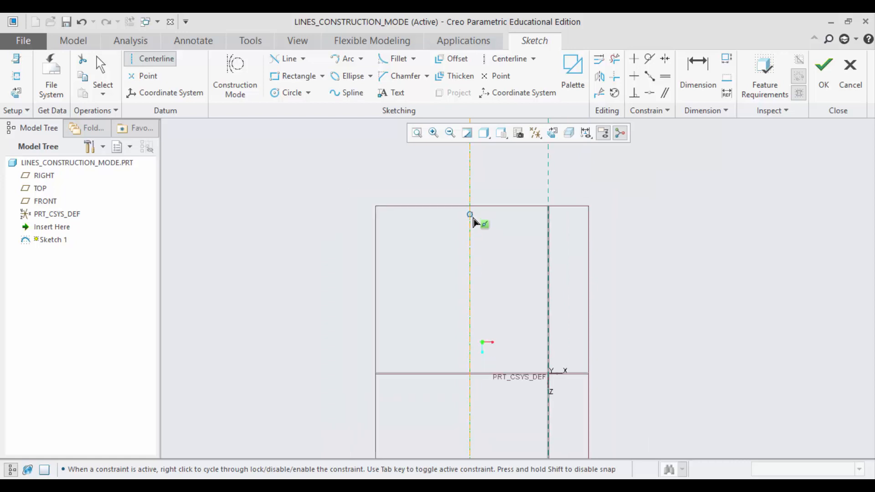
scroll(483, 307, up, 3)
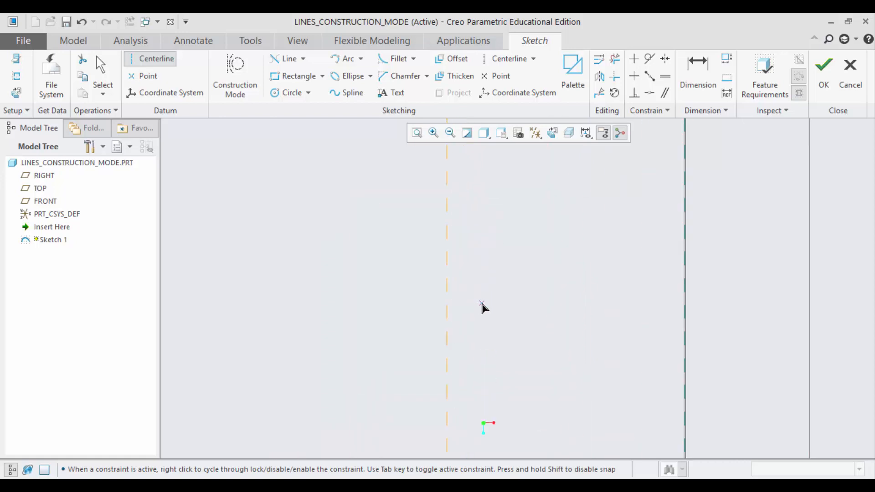
scroll(483, 307, down, 3)
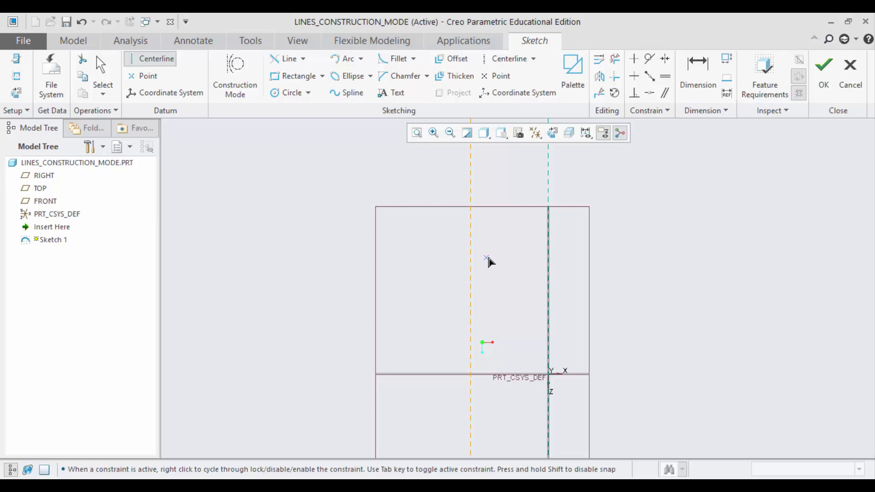
Delete the vertical datum centerline from the sketch
click(486, 258)
click(471, 258)
key(Delete)
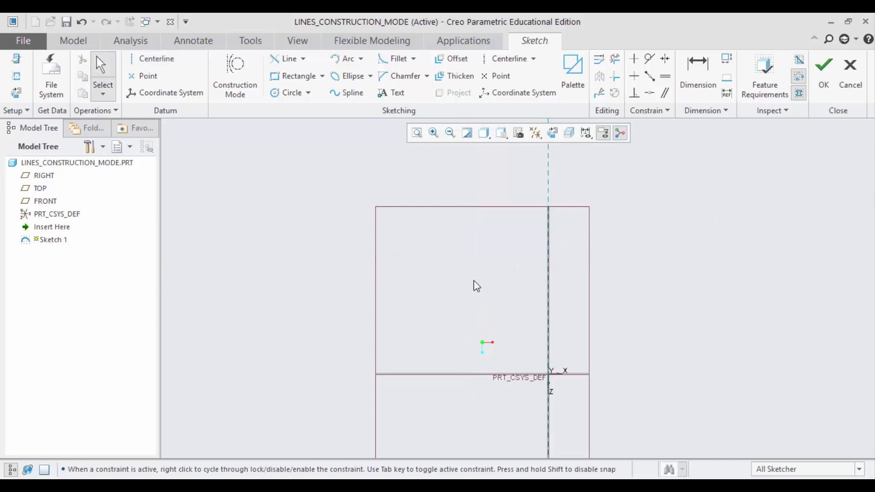
scroll(473, 281, down, 1)
scroll(513, 344, up, 2)
scroll(538, 376, up, 2)
scroll(562, 420, down, 3)
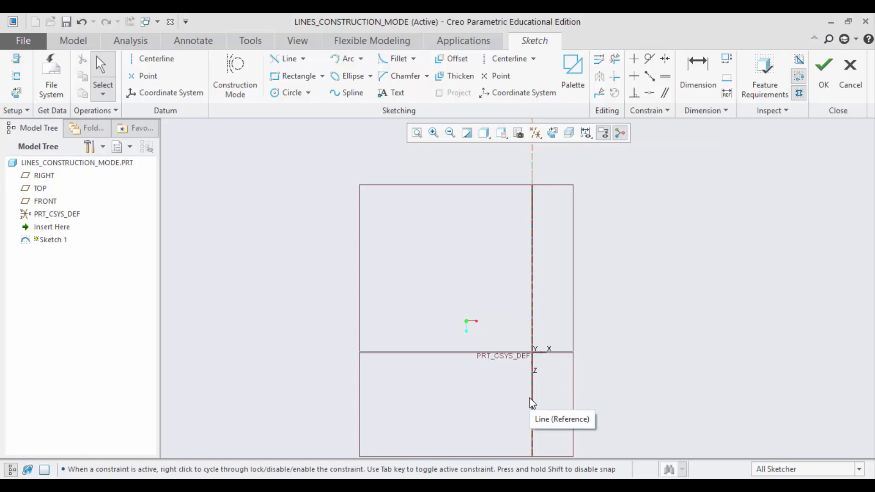
Turn on Construction Mode and sketch a stepped line chain left of the vertical reference: vertical down, horizontal right, then a shorter vertical down
click(233, 89)
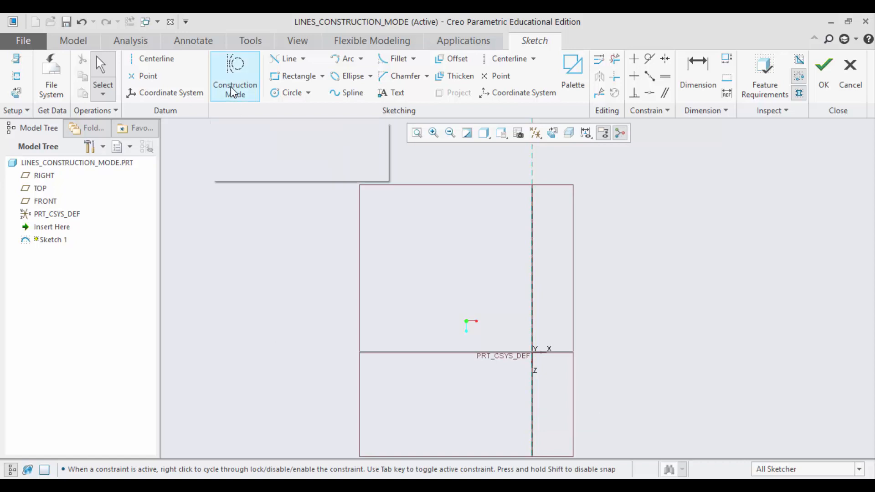
click(303, 58)
click(303, 82)
click(444, 300)
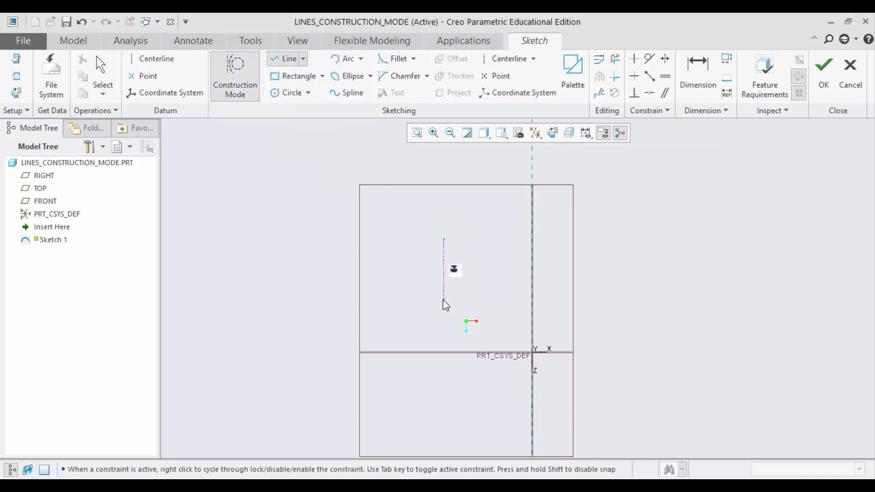
scroll(437, 282, down, 5)
scroll(473, 296, down, 1)
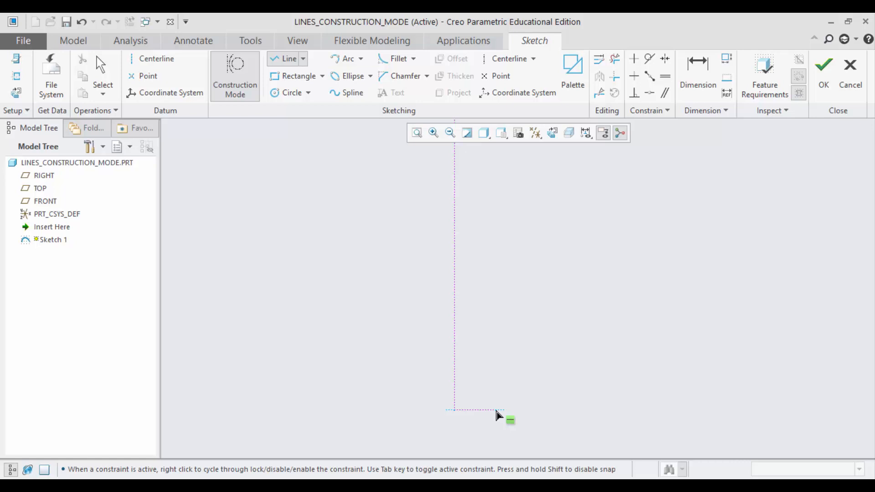
scroll(497, 415, down, 3)
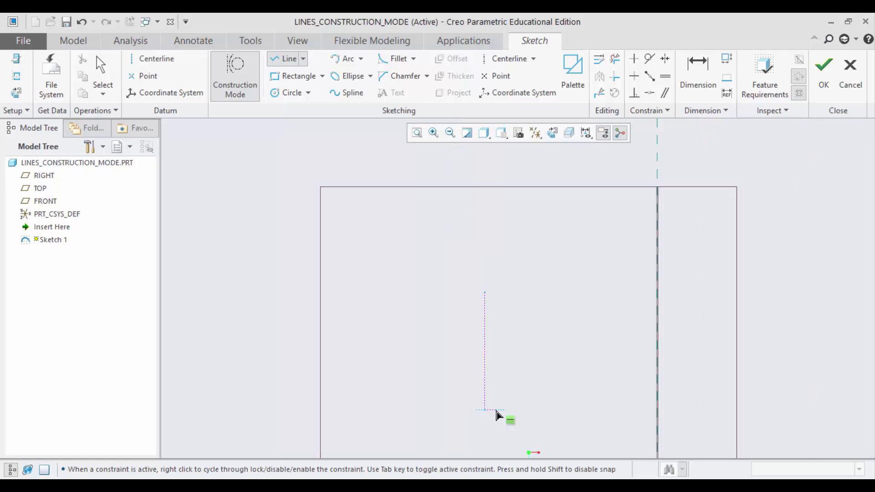
click(552, 412)
click(553, 454)
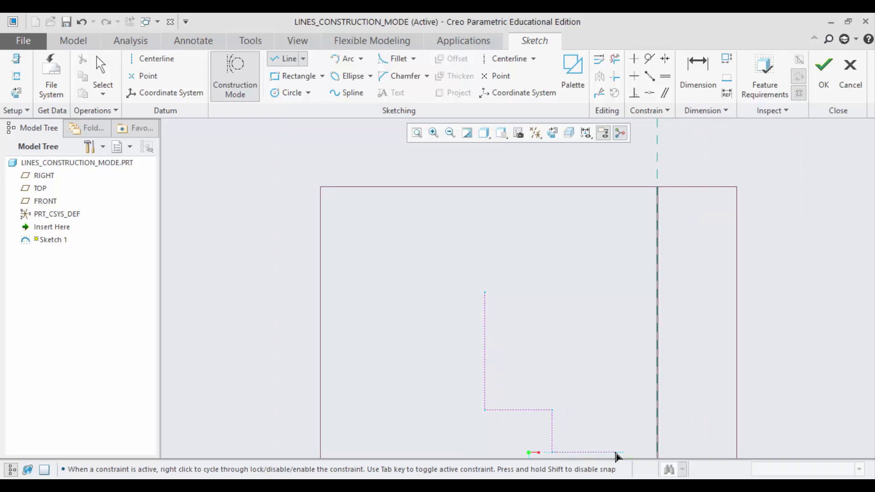